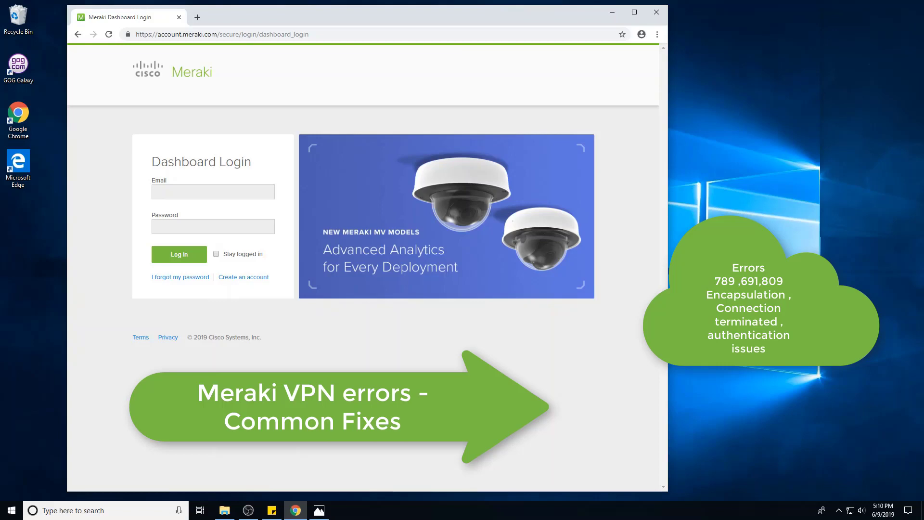
# View the update FW and firmware upgrades screenshots showing the Office network on MX 14.39
pyautogui.click(323, 511)
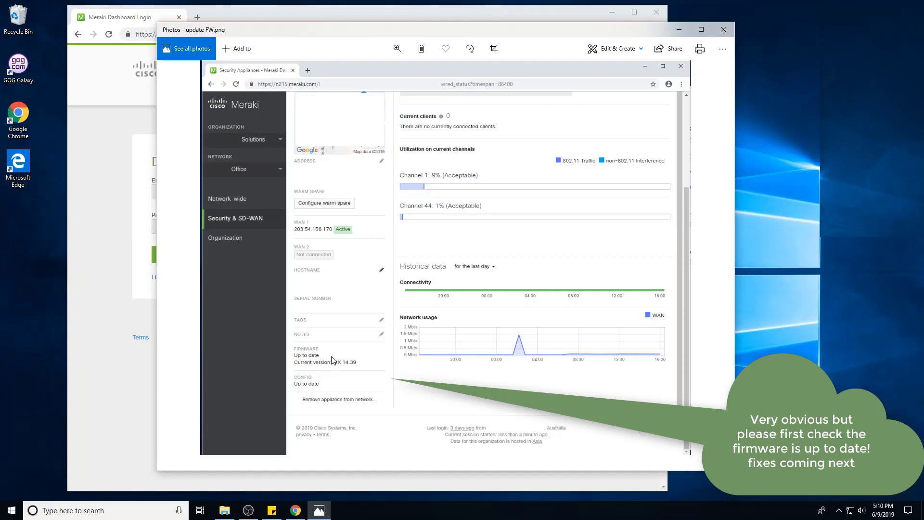
pyautogui.press('Right')
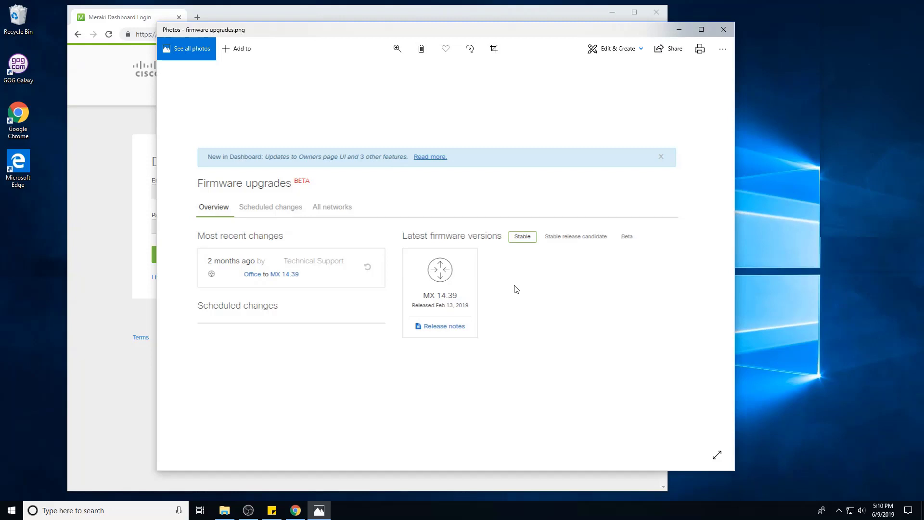
# Open the VPN settings page by searching for 'vpn'
pyautogui.click(117, 425)
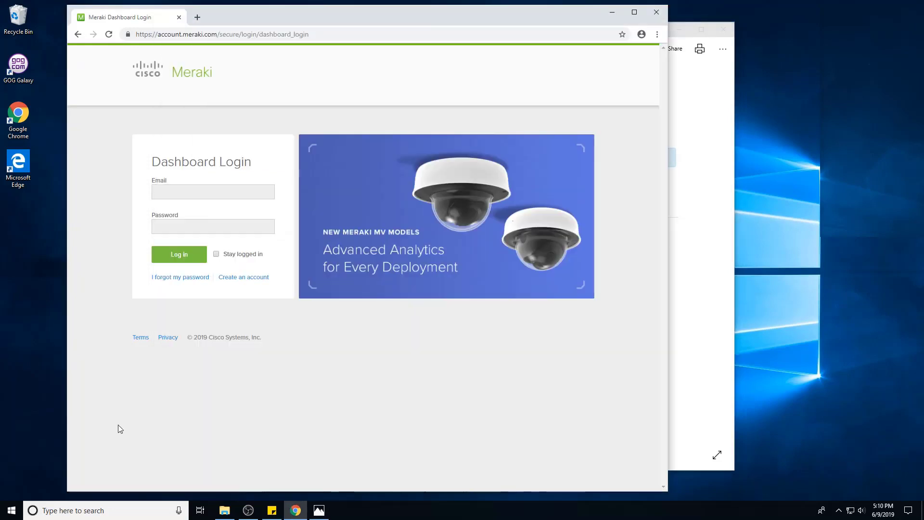
pyautogui.click(88, 517)
pyautogui.write('vpn')
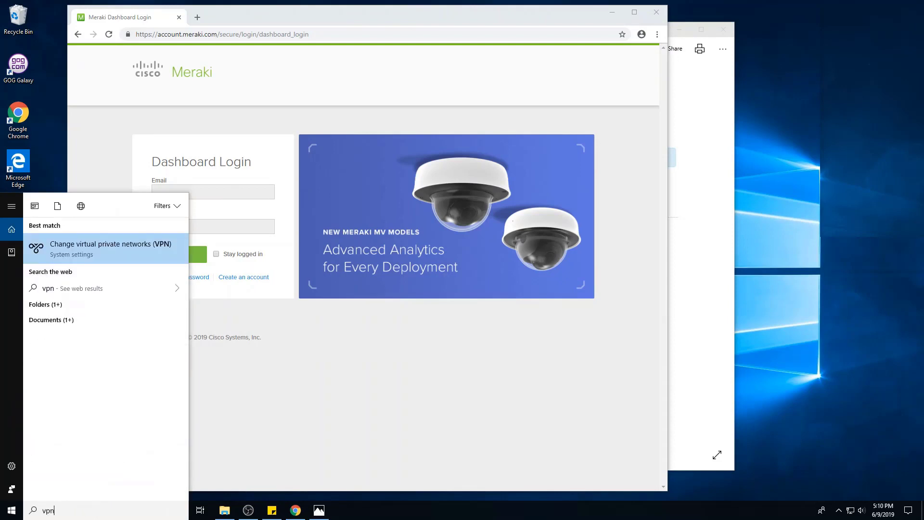
pyautogui.press('Return')
# Check VPN TEST's L2TP/IPsec pre-shared key details, save them, and return to the VPN list
pyautogui.click(331, 137)
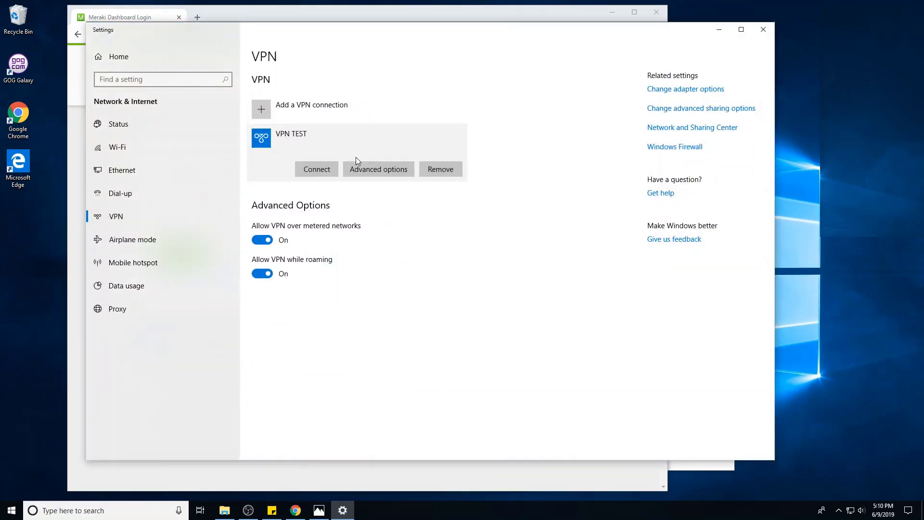
pyautogui.click(381, 173)
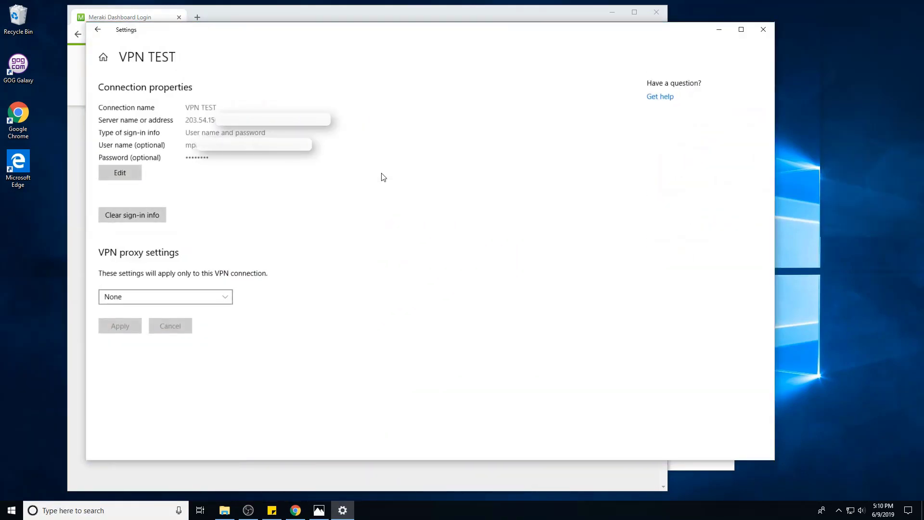
pyautogui.click(122, 171)
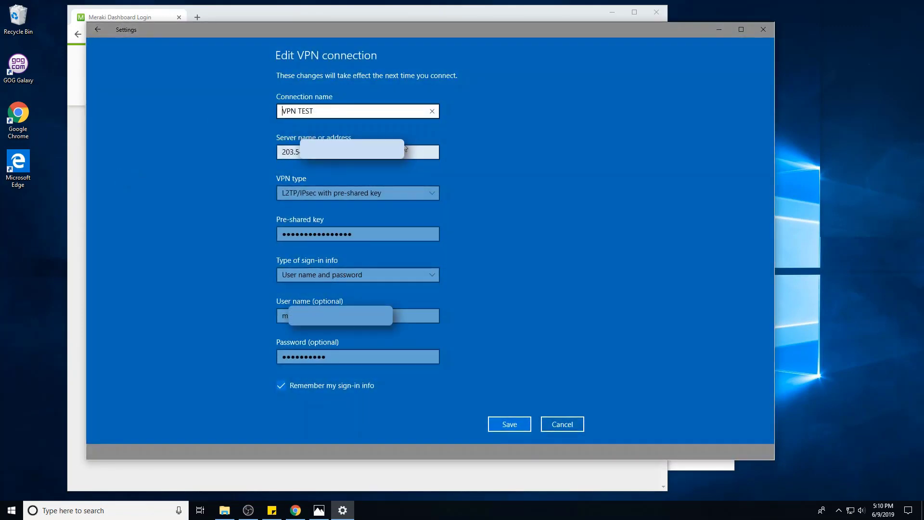
pyautogui.press('Tab')
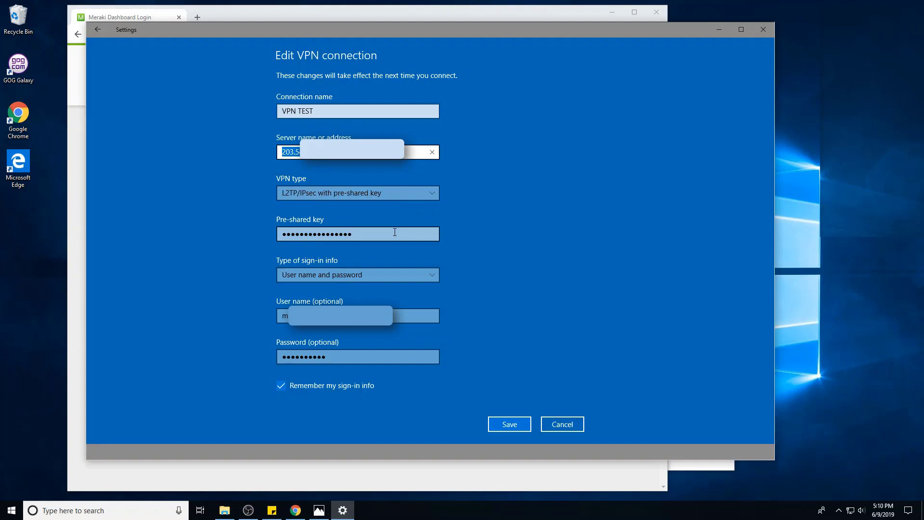
pyautogui.moveTo(394, 232); pyautogui.dragTo(273, 235)
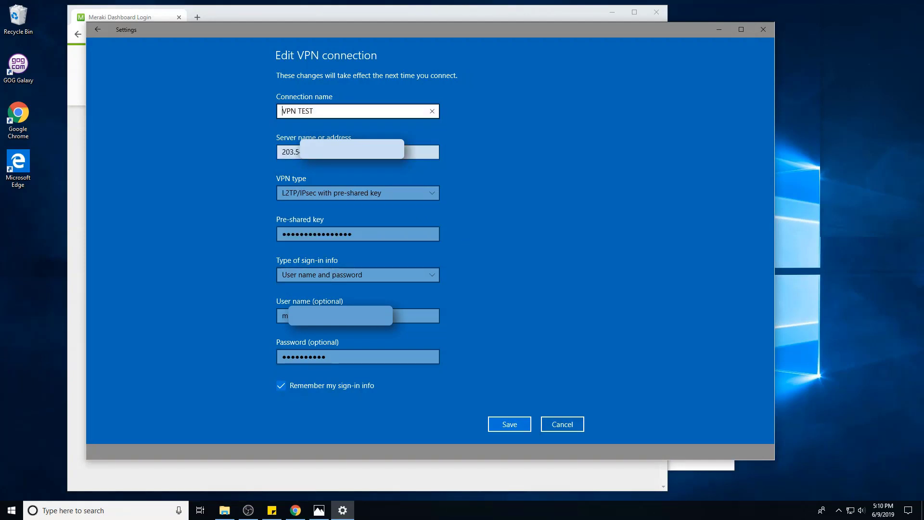
pyautogui.click(511, 425)
pyautogui.click(103, 32)
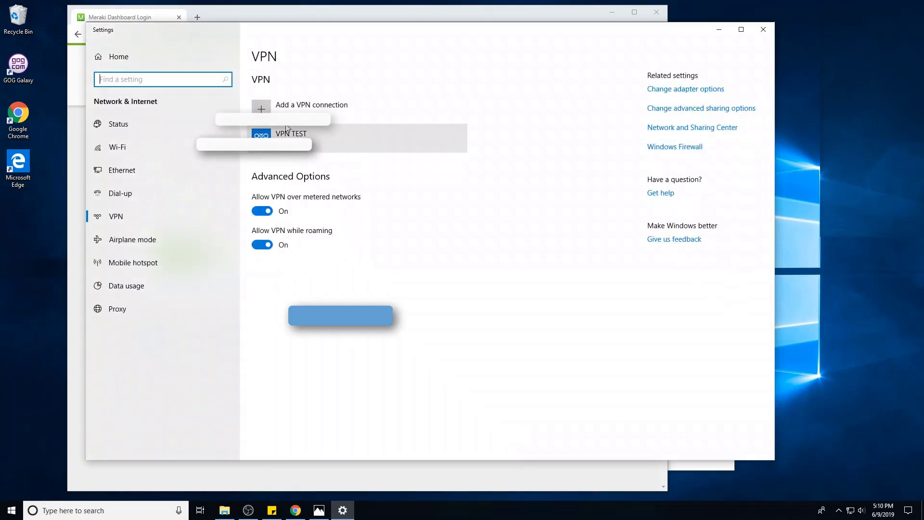
pyautogui.click(297, 142)
# Try connecting VPN TEST, which fails because the remote computer terminates the connection
pyautogui.click(317, 169)
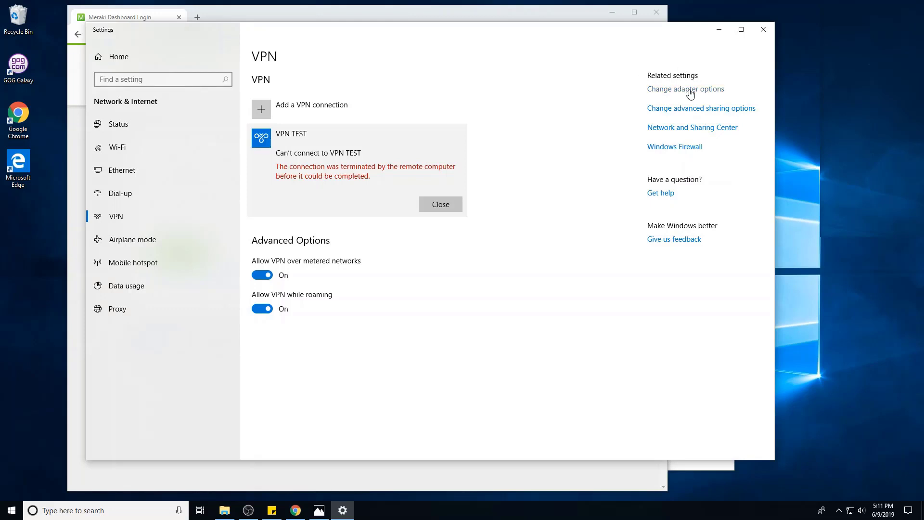
# Open the VPN TEST adapter's Properties from Network Connections
pyautogui.click(685, 91)
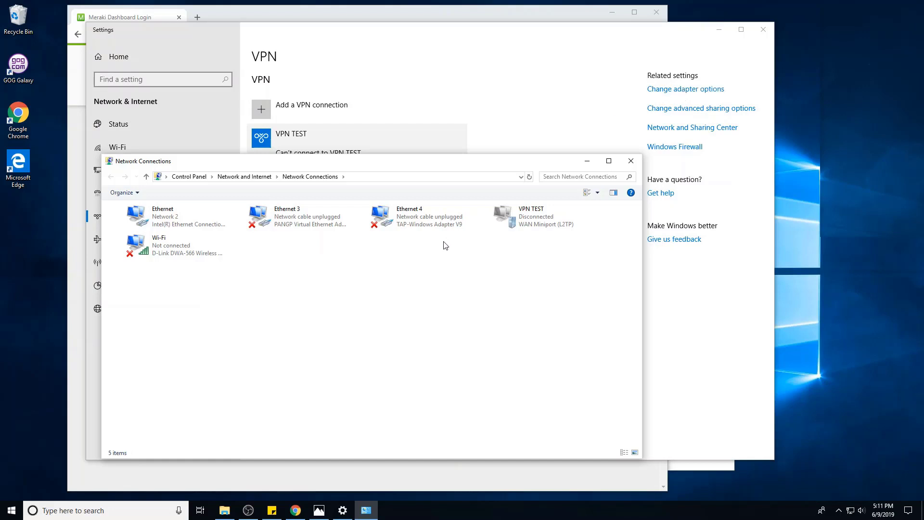
pyautogui.moveTo(404, 165); pyautogui.dragTo(399, 186)
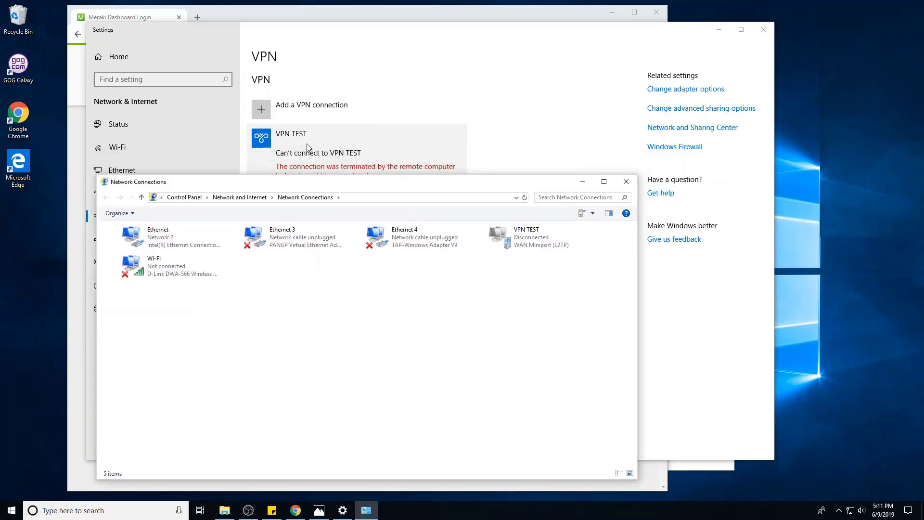
pyautogui.rightClick(524, 236)
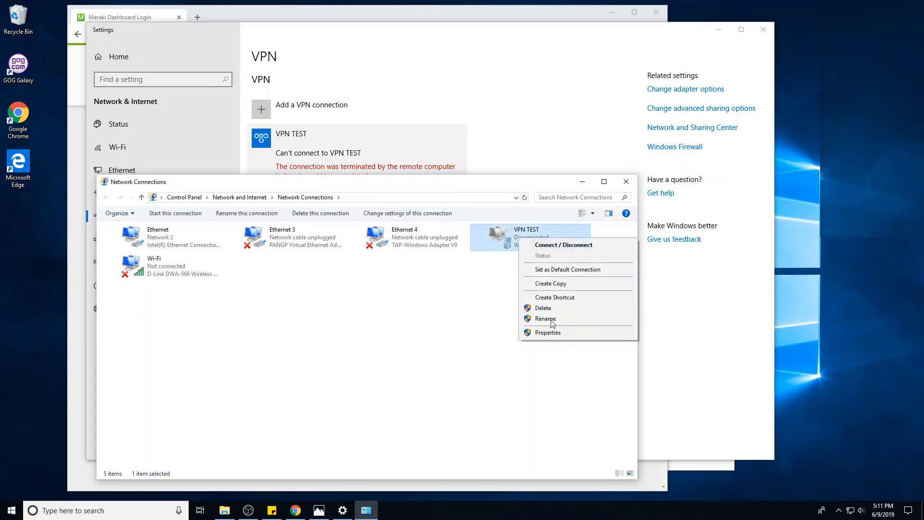
pyautogui.click(556, 332)
pyautogui.moveTo(373, 223); pyautogui.dragTo(401, 153)
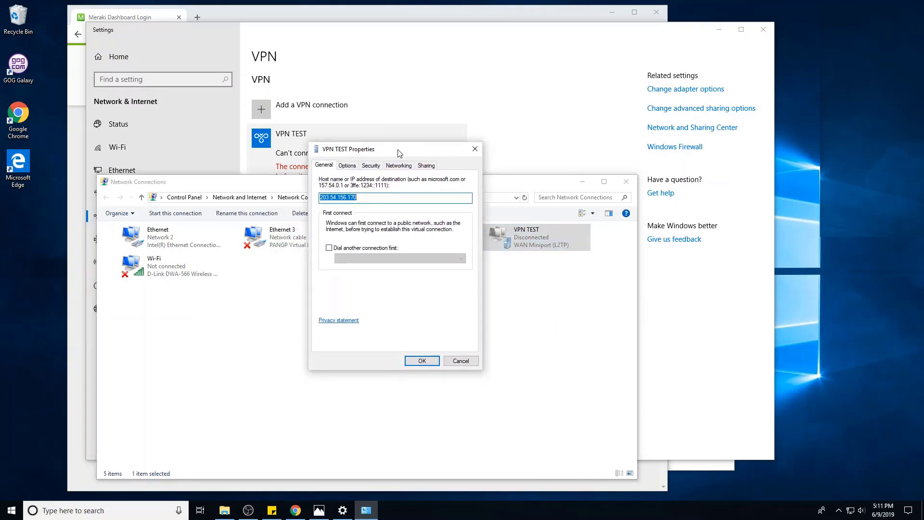
# On the Security tab, keep optional encryption and tick Unencrypted password (PAP)
pyautogui.click(352, 166)
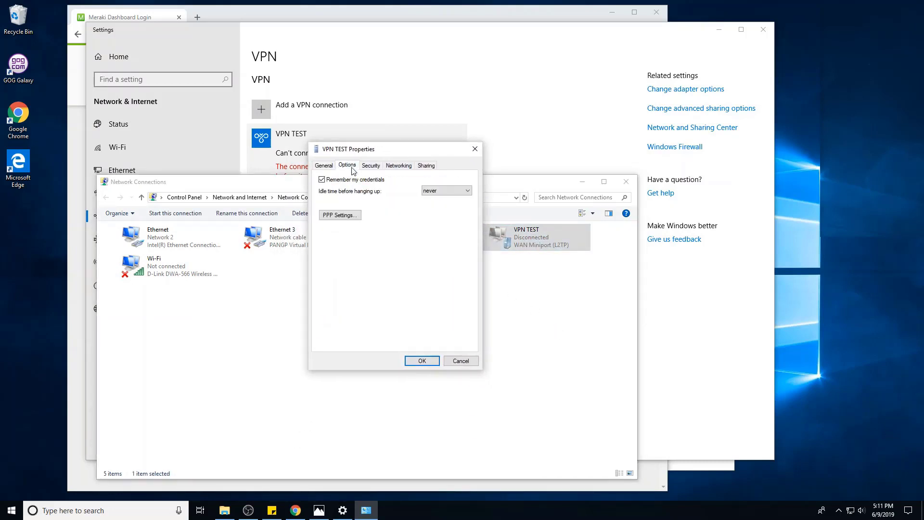
pyautogui.click(370, 168)
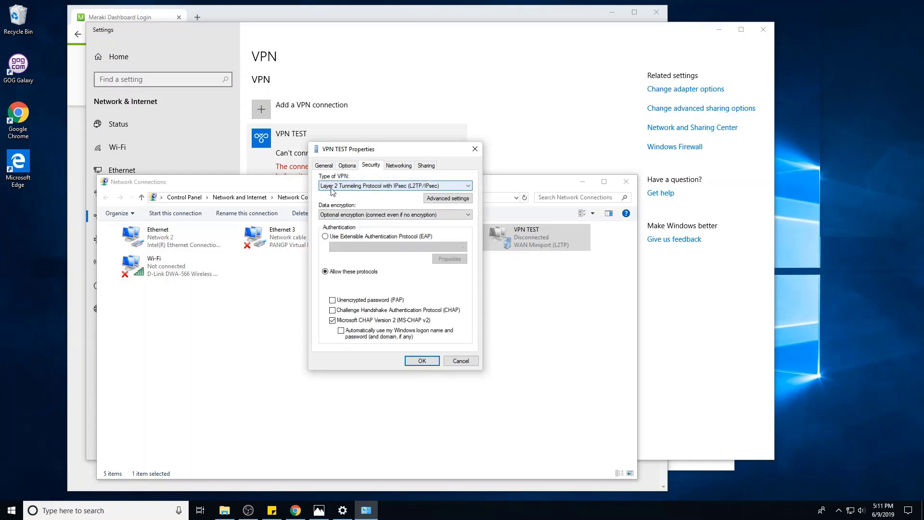
pyautogui.click(448, 199)
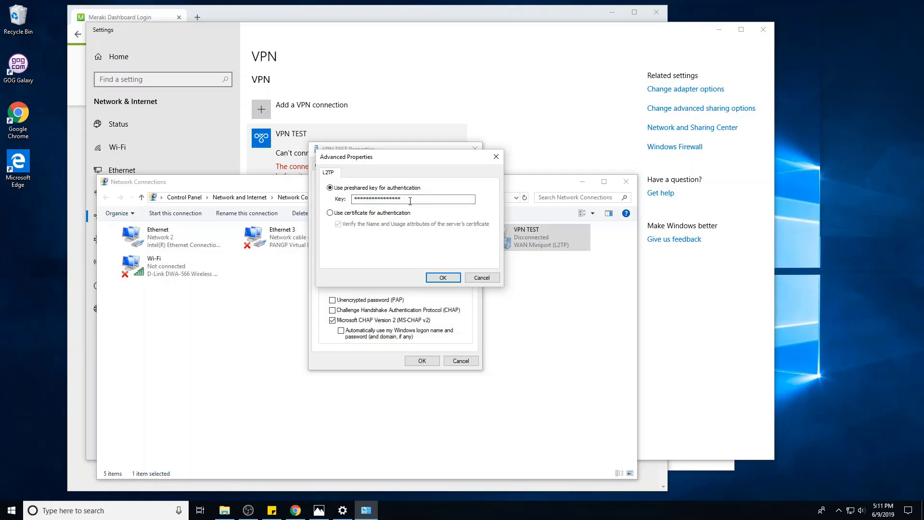
pyautogui.click(474, 277)
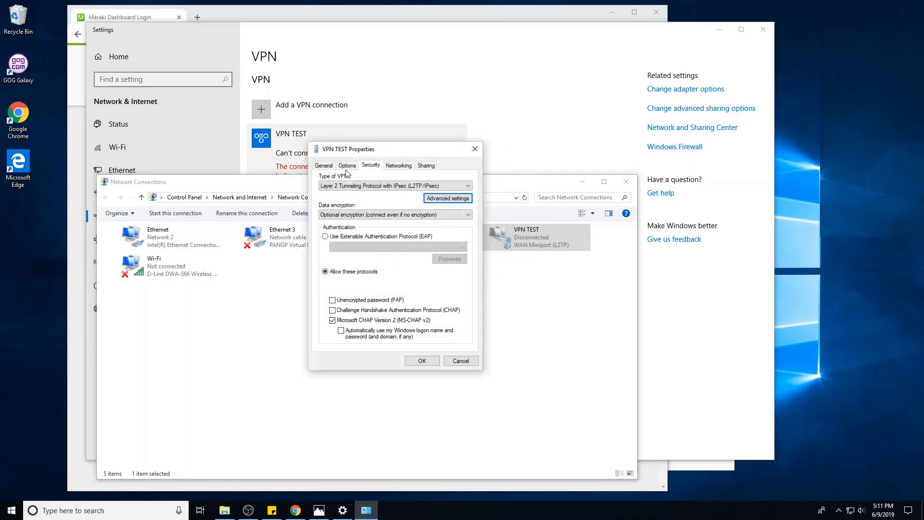
pyautogui.click(354, 215)
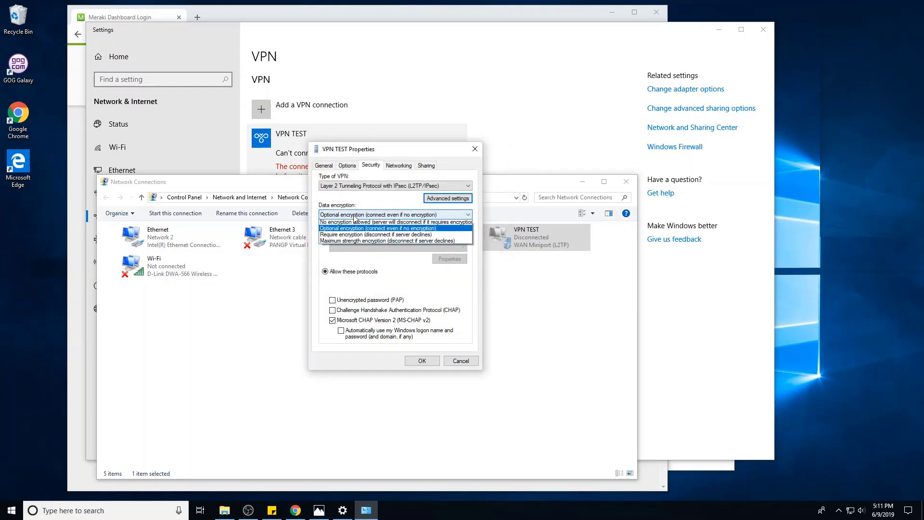
pyautogui.click(356, 211)
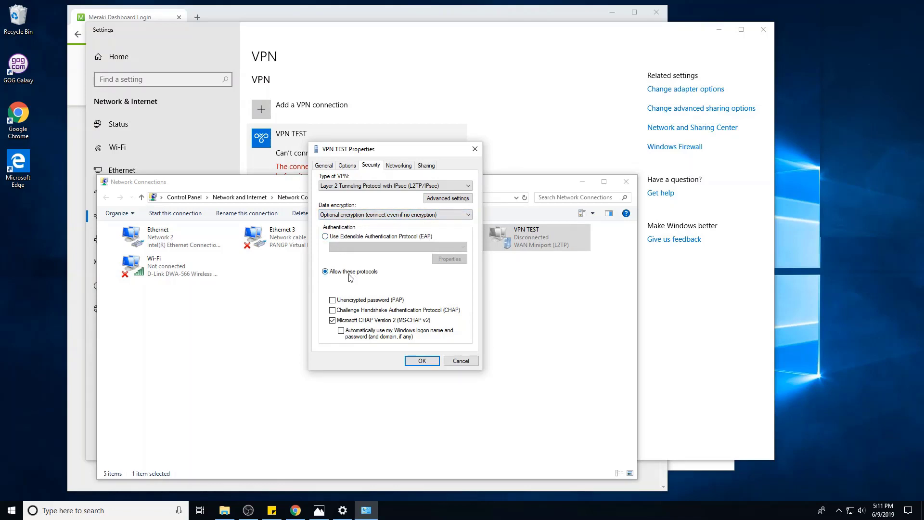
pyautogui.click(332, 300)
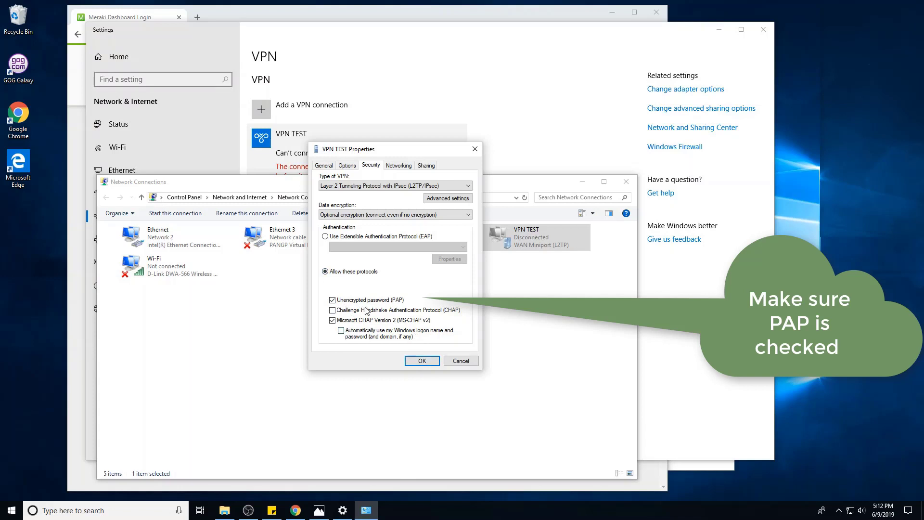
# Apply the PAP change, then connect VPN TEST successfully and disconnect it
pyautogui.click(421, 361)
pyautogui.click(464, 139)
pyautogui.click(446, 206)
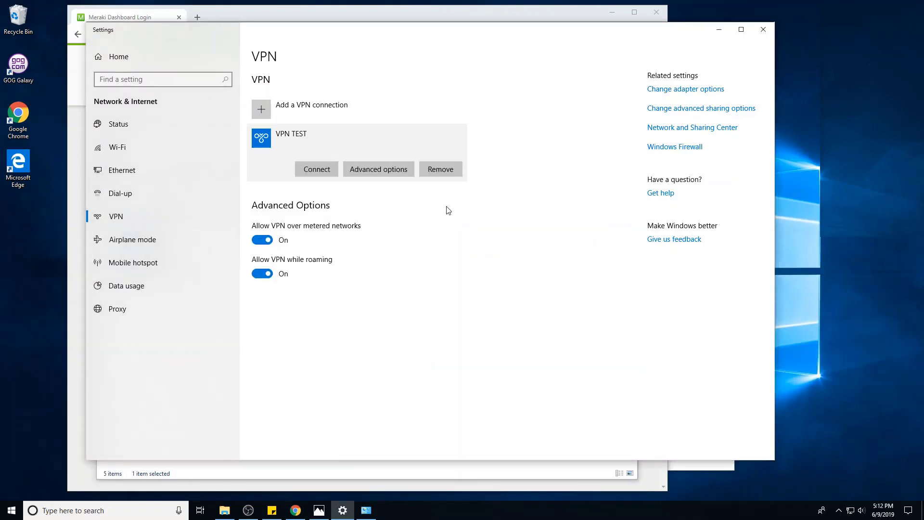
pyautogui.click(315, 168)
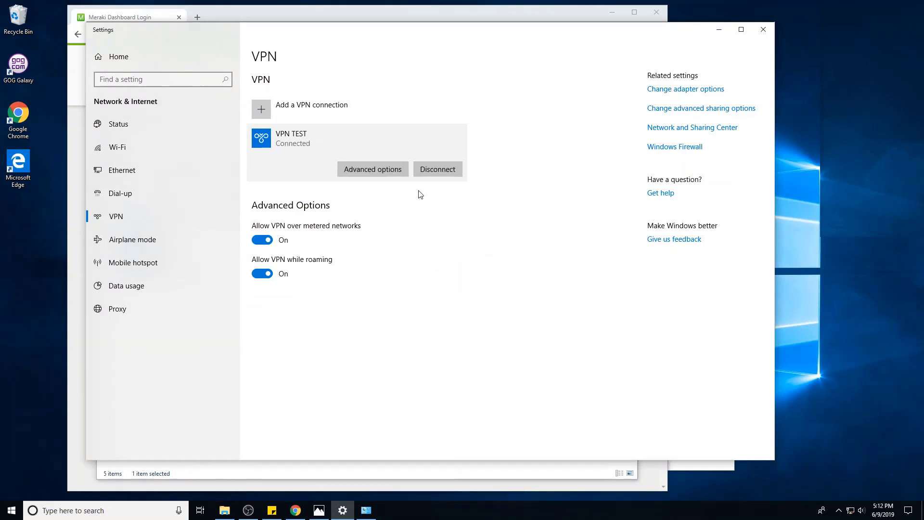
pyautogui.click(434, 169)
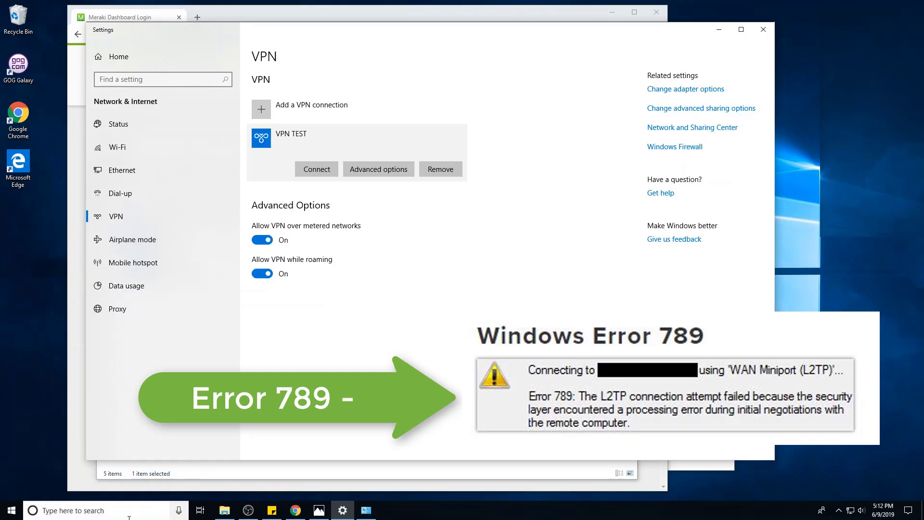
# Launch the Services console with services.msc
pyautogui.press('super')
pyautogui.write('services.msc')
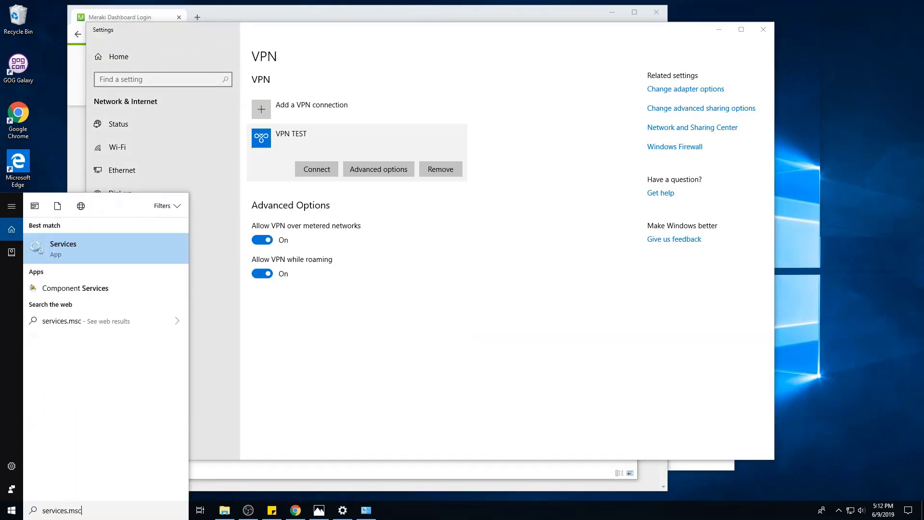
pyautogui.press('Return')
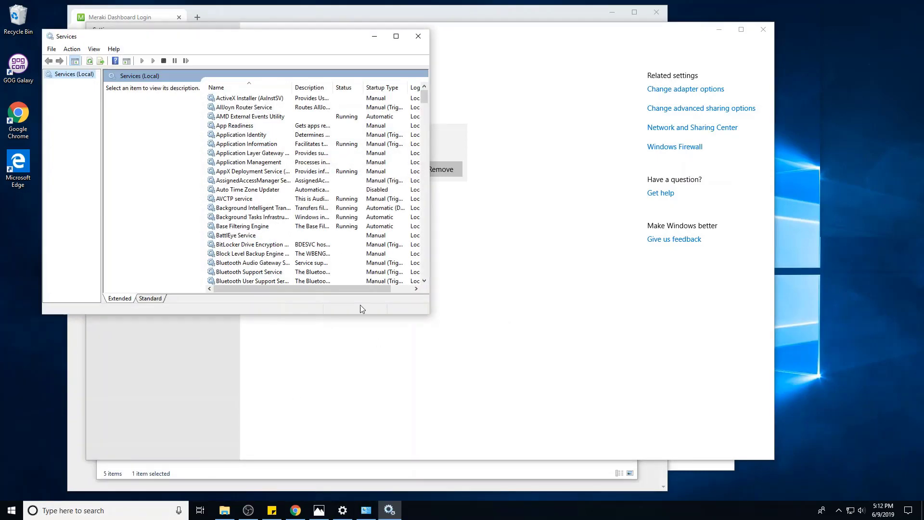
# Find IPsec Policy Agent and IKE and AuthIP IPsec Keying Modules, widening the Name and Startup Type columns
pyautogui.moveTo(428, 313); pyautogui.dragTo(667, 445)
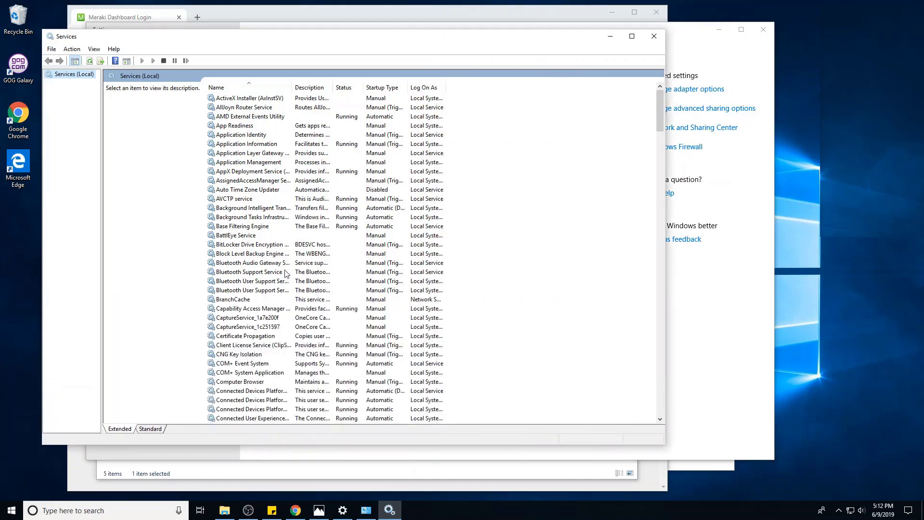
pyautogui.click(285, 272)
pyautogui.write('ipsec')
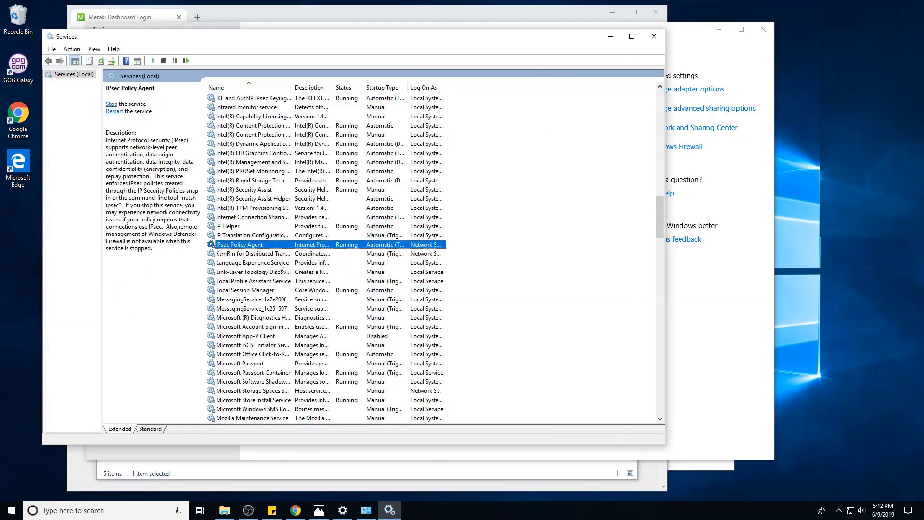
pyautogui.scroll(2, 285, 273)
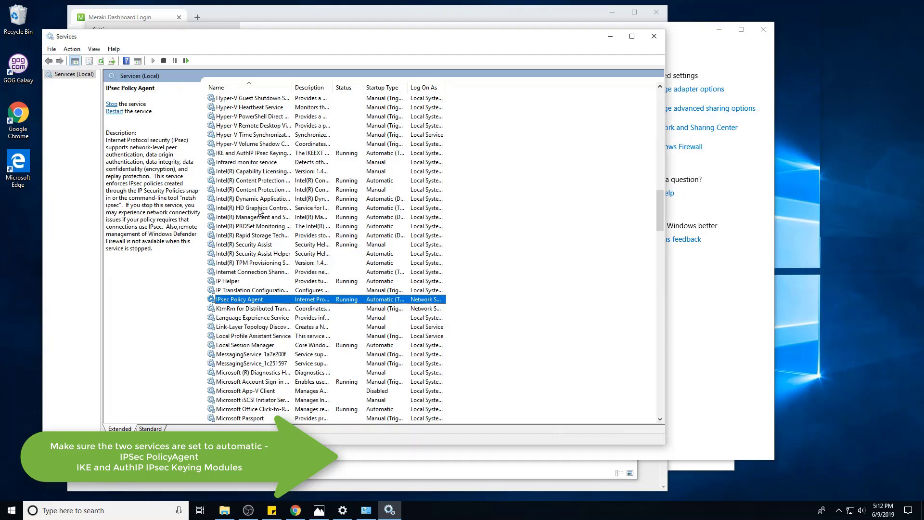
pyautogui.click(246, 146)
pyautogui.click(250, 154)
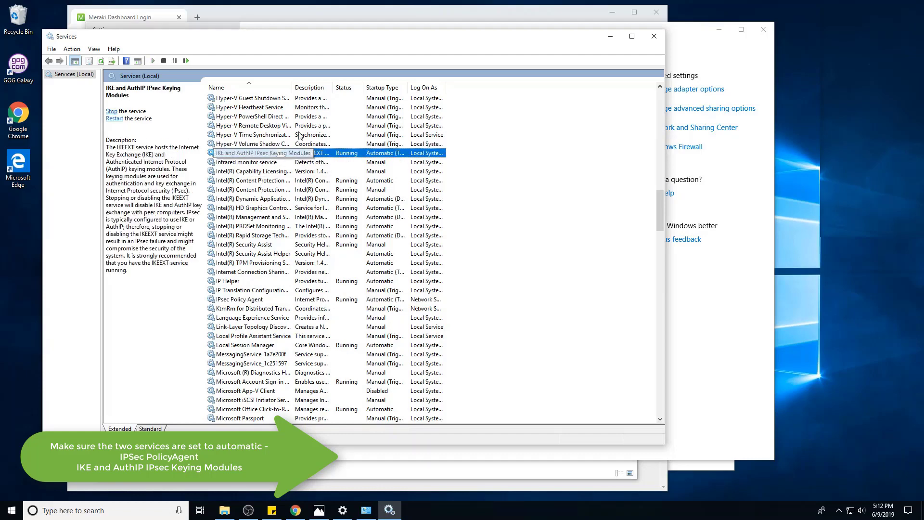
pyautogui.moveTo(292, 87); pyautogui.dragTo(357, 87)
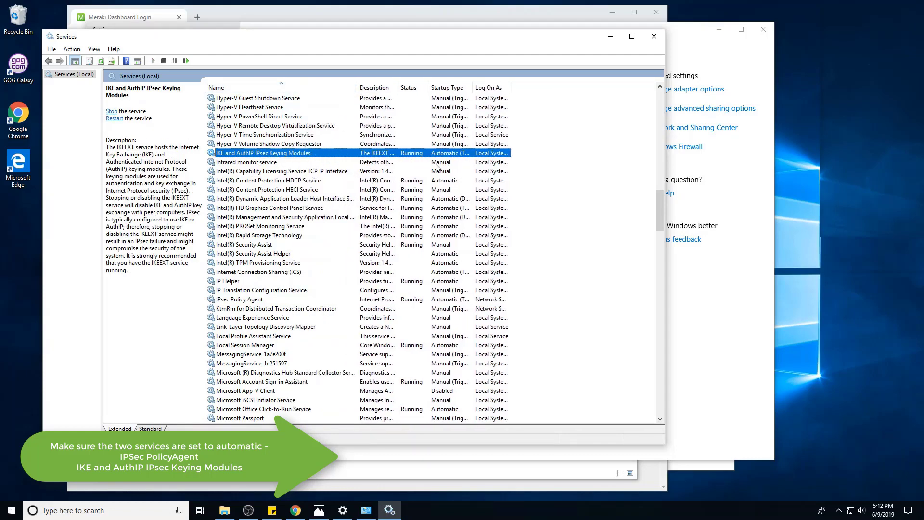
pyautogui.moveTo(473, 87); pyautogui.dragTo(555, 88)
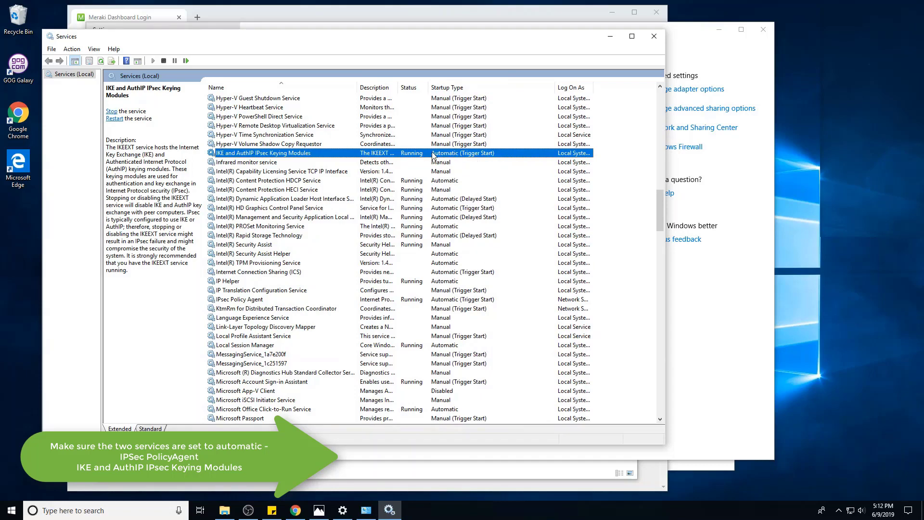
pyautogui.click(243, 299)
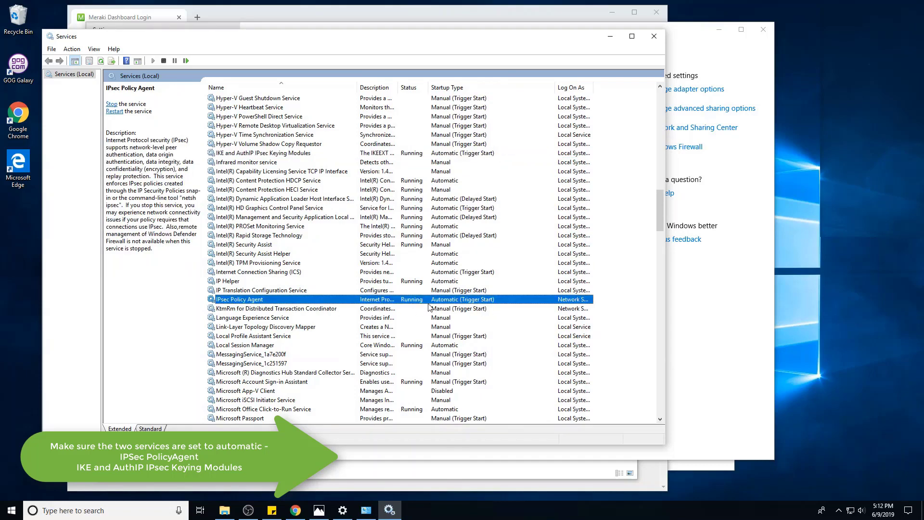
# Set IPsec Policy Agent's startup type to Automatic in its Properties
pyautogui.rightClick(245, 300)
pyautogui.click(278, 390)
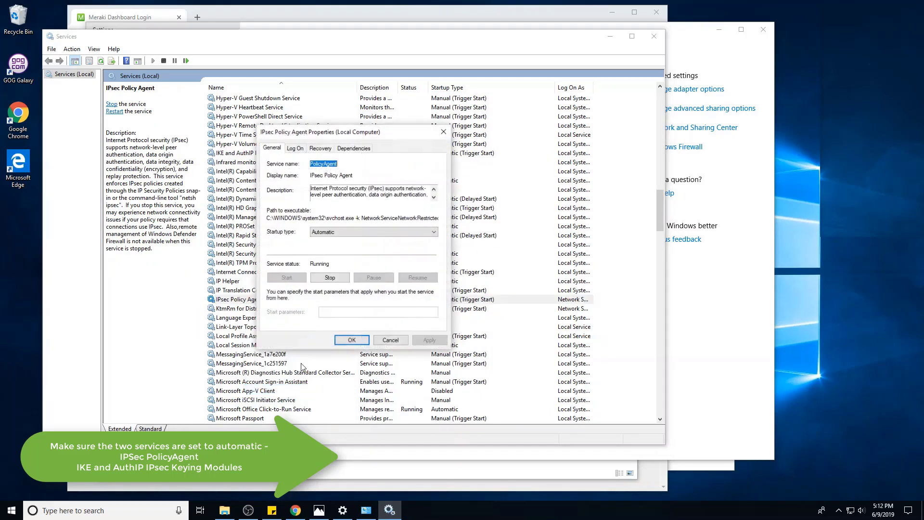
pyautogui.click(337, 232)
pyautogui.click(337, 248)
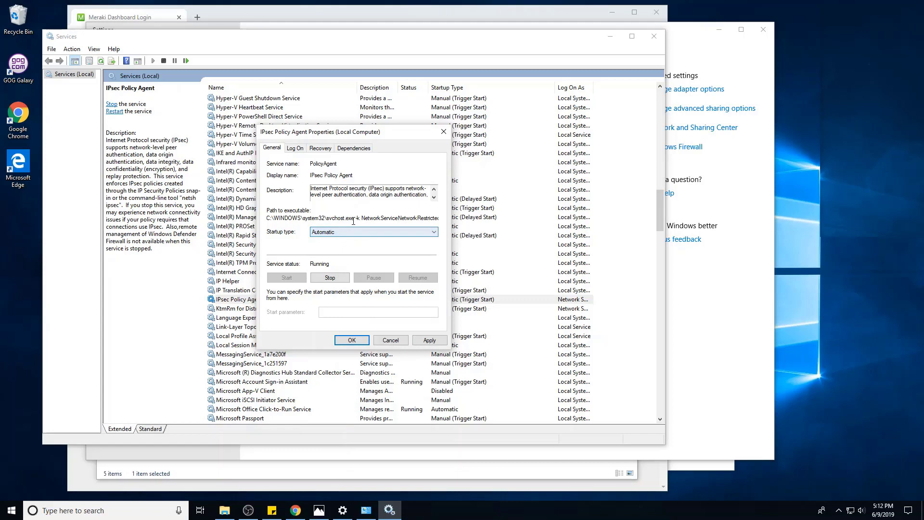
pyautogui.click(391, 340)
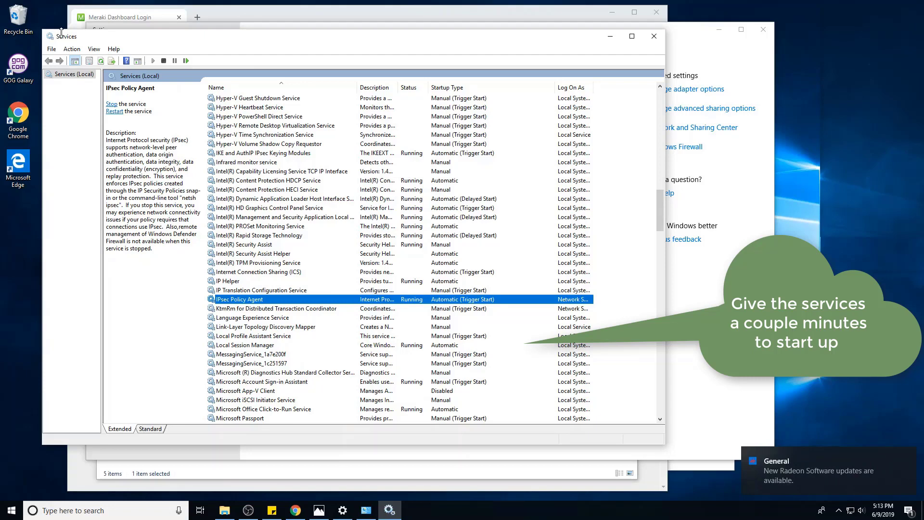
# Close the Services console to reveal the VPN settings page
pyautogui.moveTo(42, 30); pyautogui.dragTo(87, 96)
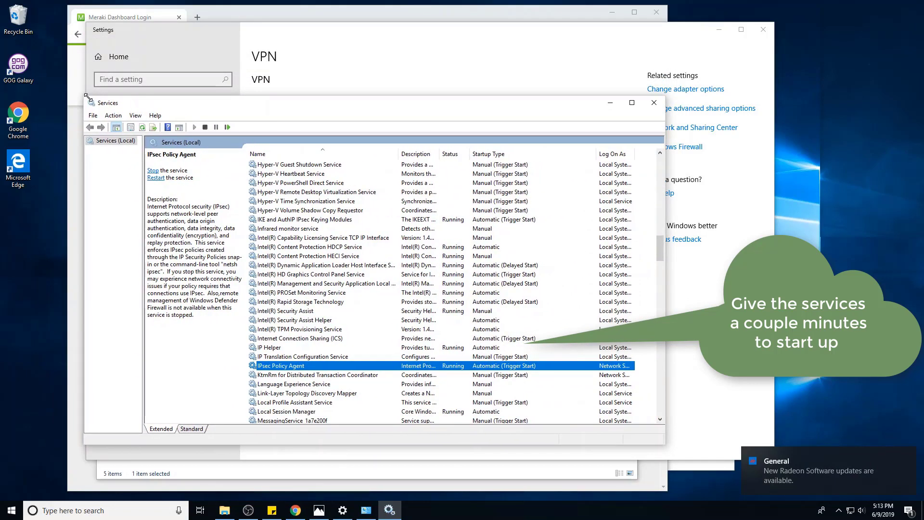
pyautogui.moveTo(374, 108); pyautogui.dragTo(350, 96)
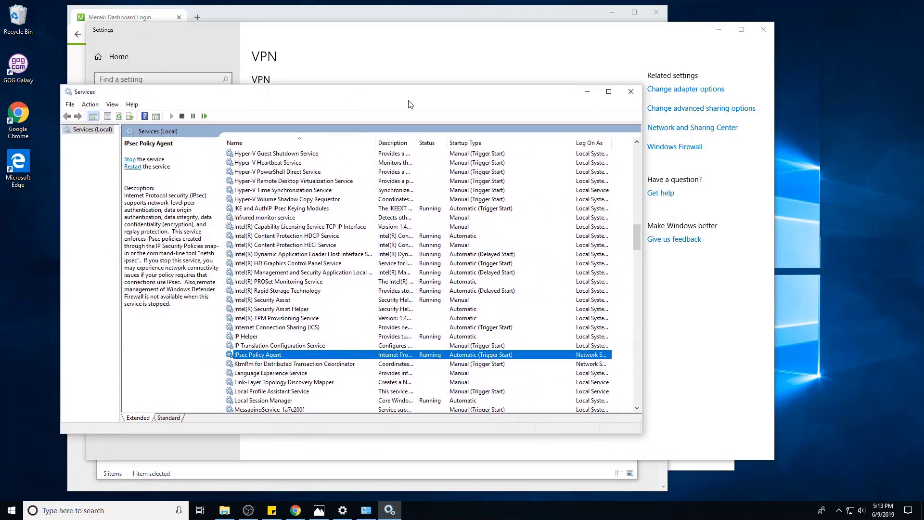
pyautogui.click(632, 92)
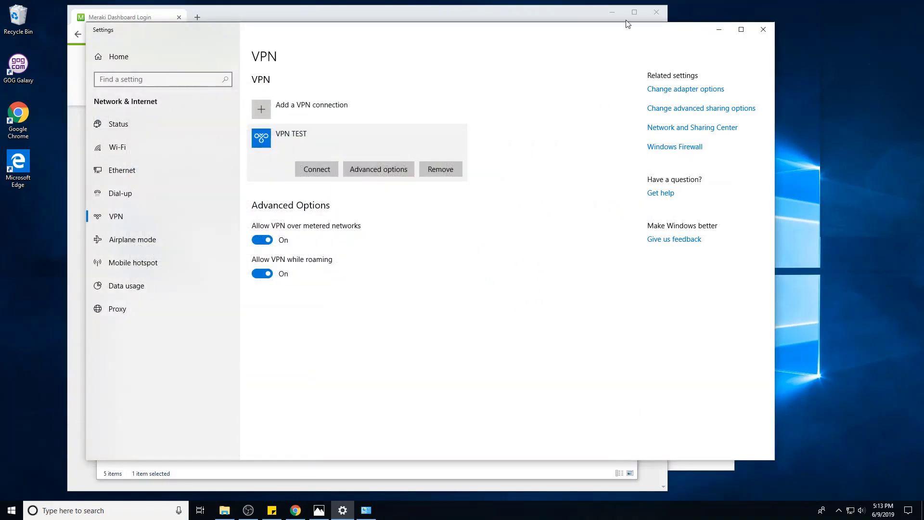
# Bring the Chrome window with the Meraki Dashboard Login page in front of Settings
pyautogui.click(463, 19)
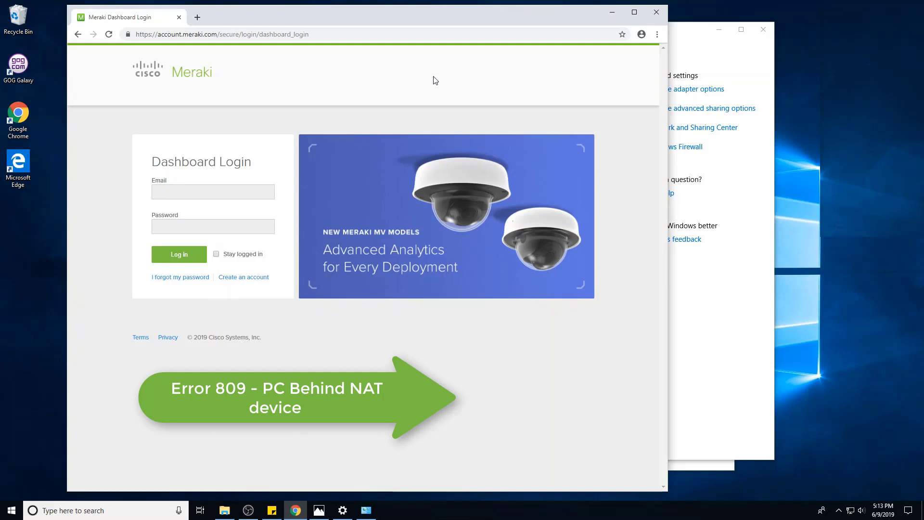
# Launch regedit.exe and go to HKLM\SYSTEM\CurrentControlSet\Services\PolicyAgent
pyautogui.click(129, 510)
pyautogui.write('reged')
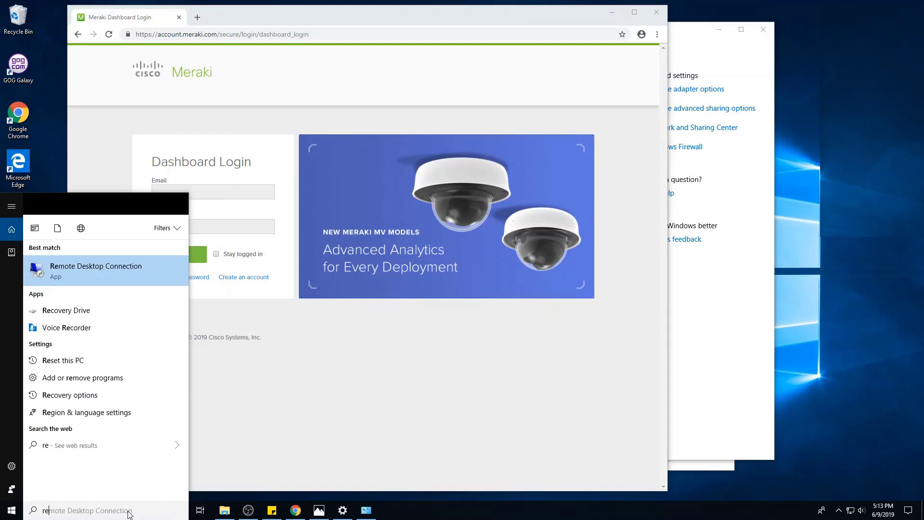
pyautogui.write('it.ex')
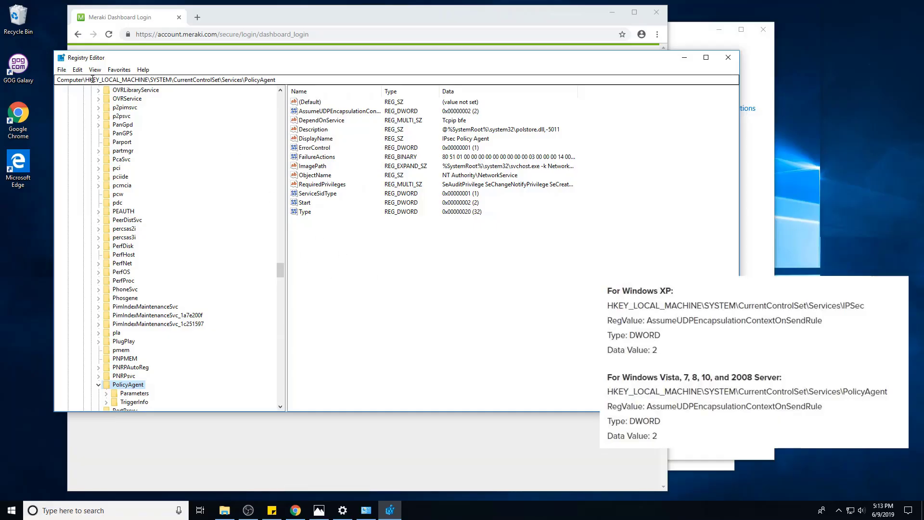
pyautogui.moveTo(156, 79); pyautogui.dragTo(92, 80)
pyautogui.moveTo(156, 80); pyautogui.dragTo(275, 80)
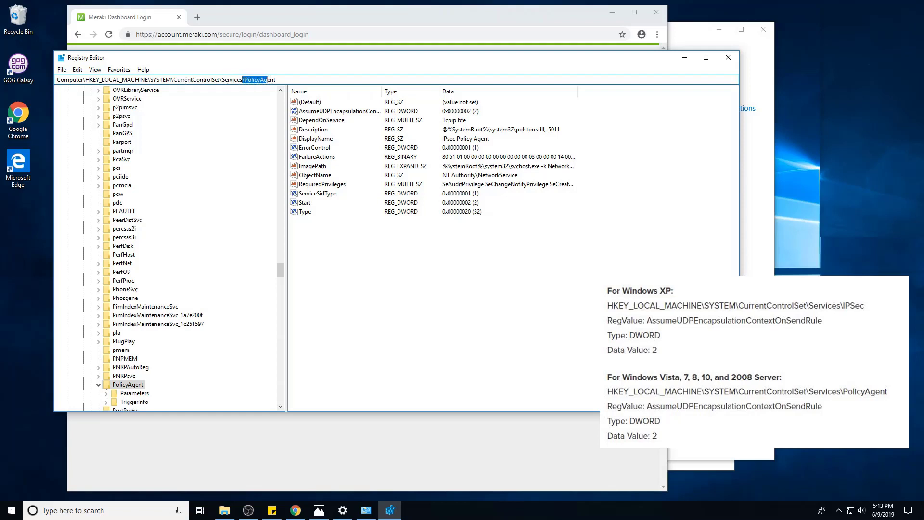
pyautogui.click(126, 389)
# Confirm the DWORD AssumeUDPEncapsulationContextOnSendRule holds value 2
pyautogui.click(371, 288)
pyautogui.rightClick(329, 250)
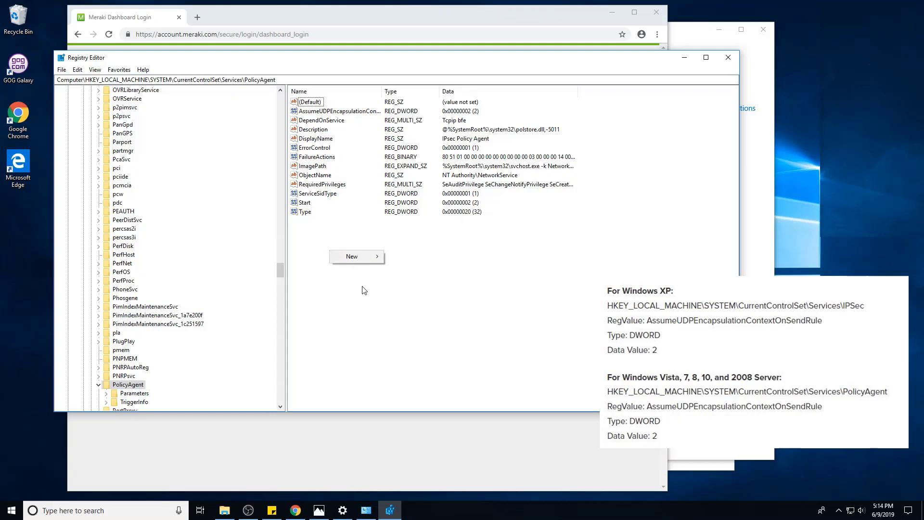
pyautogui.click(543, 245)
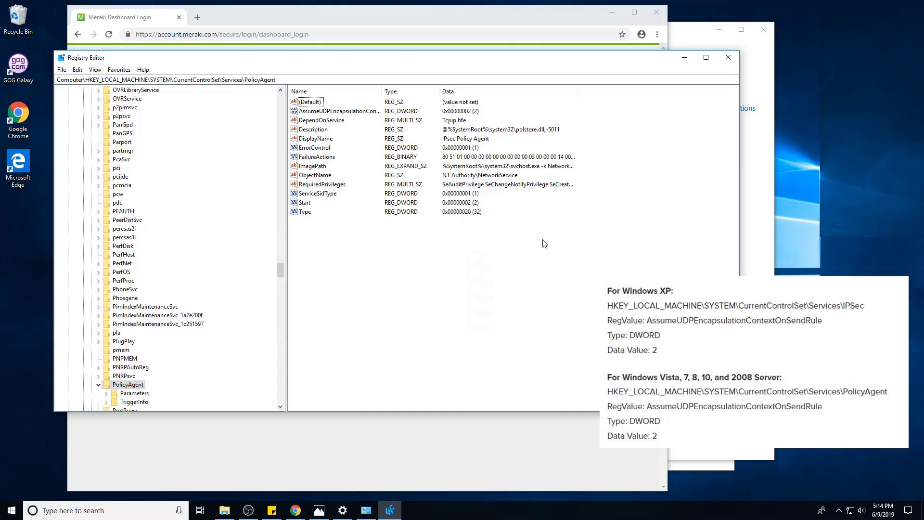
pyautogui.doubleClick(383, 91)
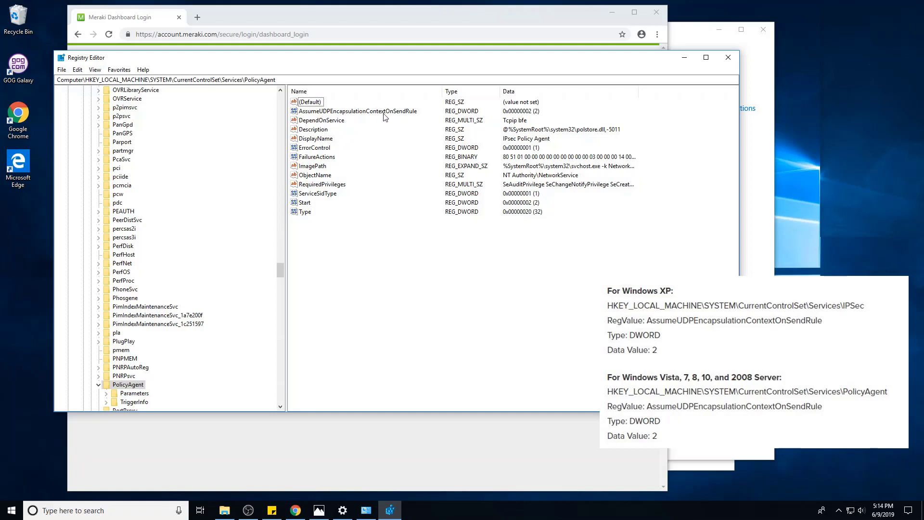
pyautogui.doubleClick(404, 114)
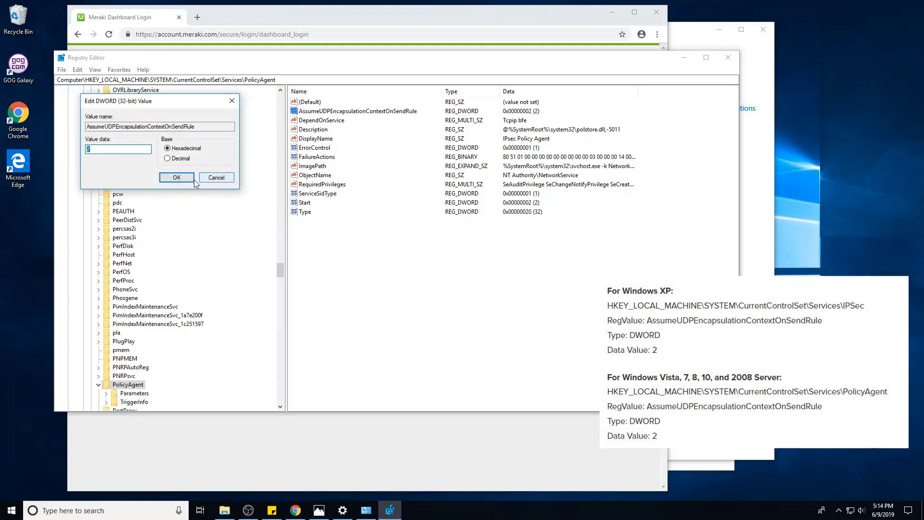
pyautogui.click(194, 180)
pyautogui.click(408, 288)
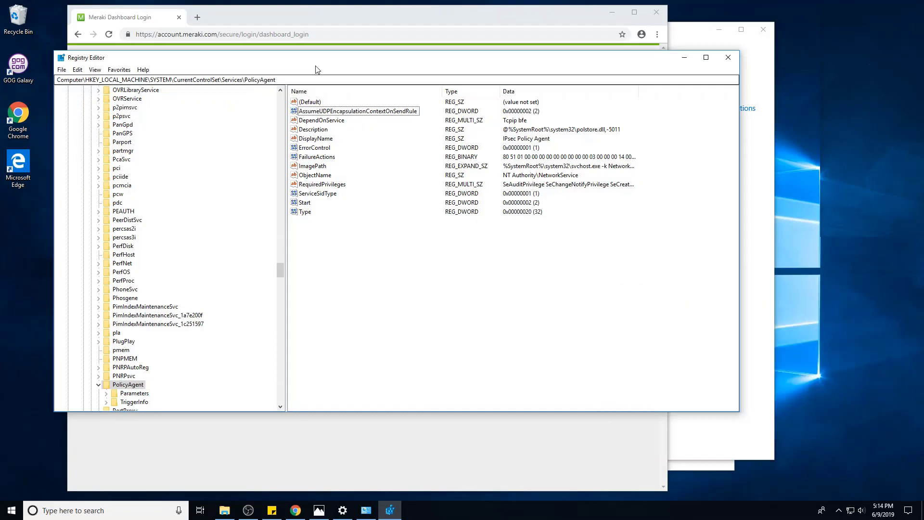
# Switch among the taskbar windows and end back on Registry Editor's PolicyAgent key
pyautogui.click(343, 510)
pyautogui.click(384, 513)
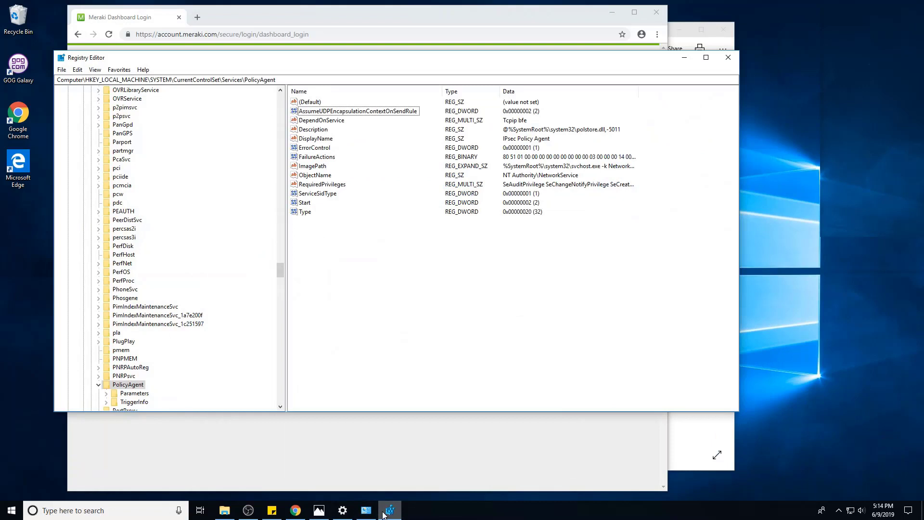
pyautogui.click(132, 510)
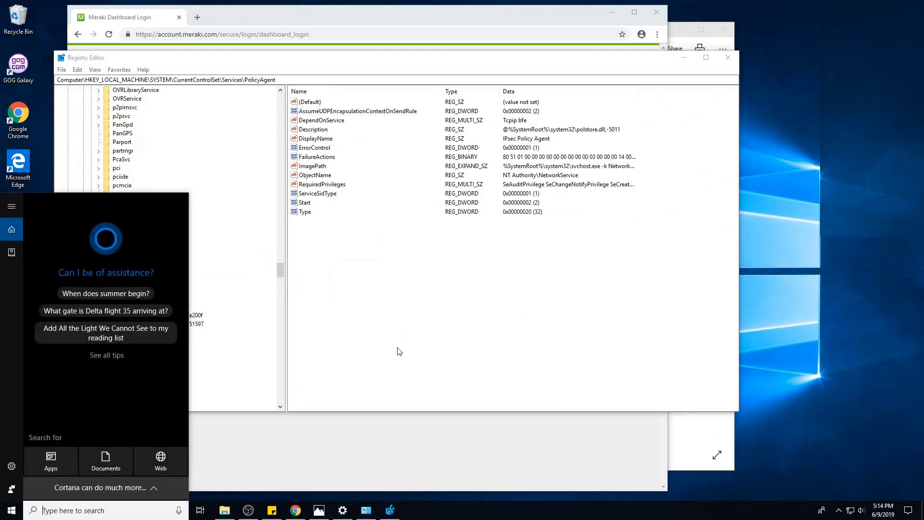
pyautogui.click(399, 351)
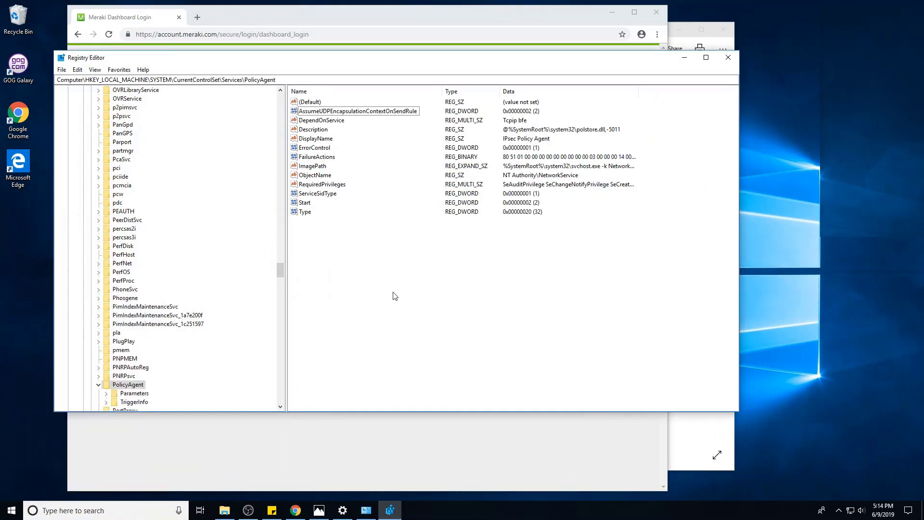
pyautogui.click(335, 15)
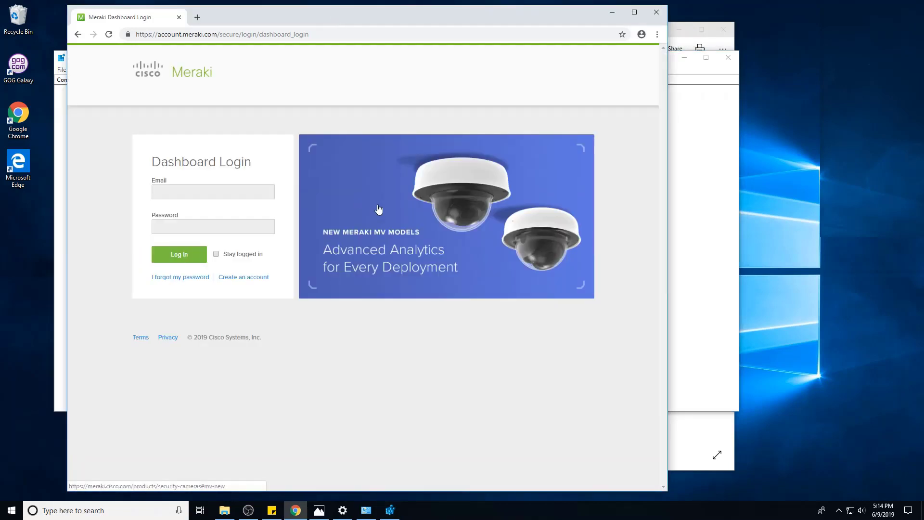